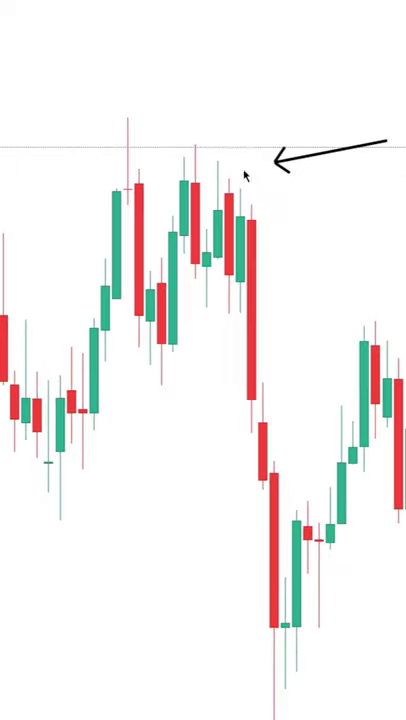
Brush-circle the top candle cluster and the tall green candle's top, then start an arrow from its peak.
{"action": "left_click_drag", "start_coordinate": [230, 165], "coordinate": [212, 175]}
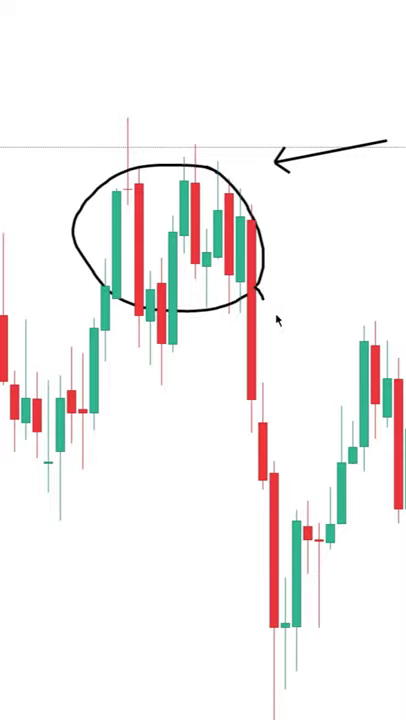
{"action": "left_click_drag", "start_coordinate": [262, 295], "coordinate": [308, 478]}
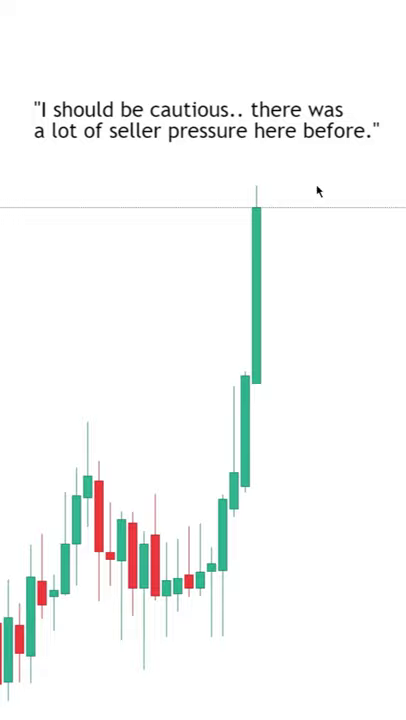
{"action": "left_click_drag", "start_coordinate": [275, 160], "coordinate": [270, 165]}
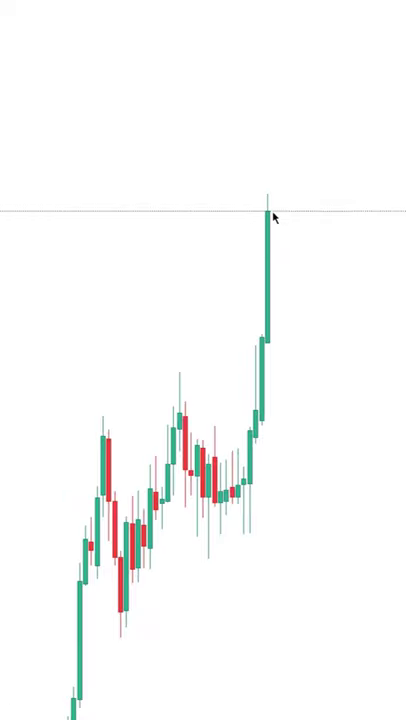
{"action": "left_click_drag", "start_coordinate": [278, 212], "coordinate": [304, 290]}
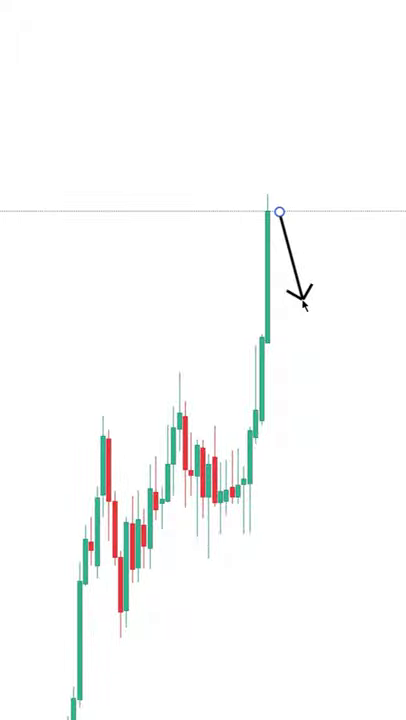
Pull the arrowhead down below the tall candle's peak and release it there.
{"action": "left_click_drag", "start_coordinate": [304, 290], "coordinate": [302, 298]}
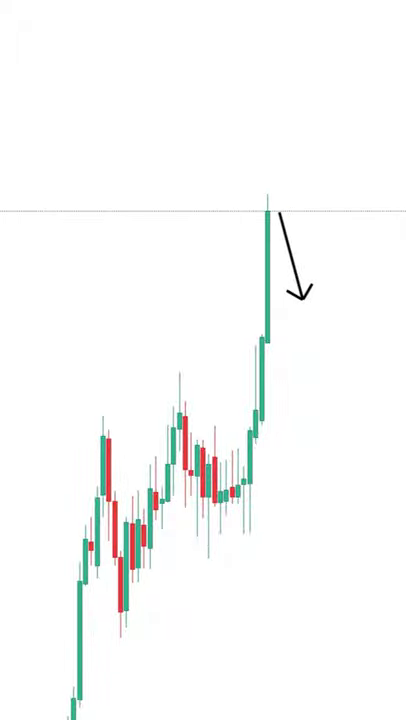